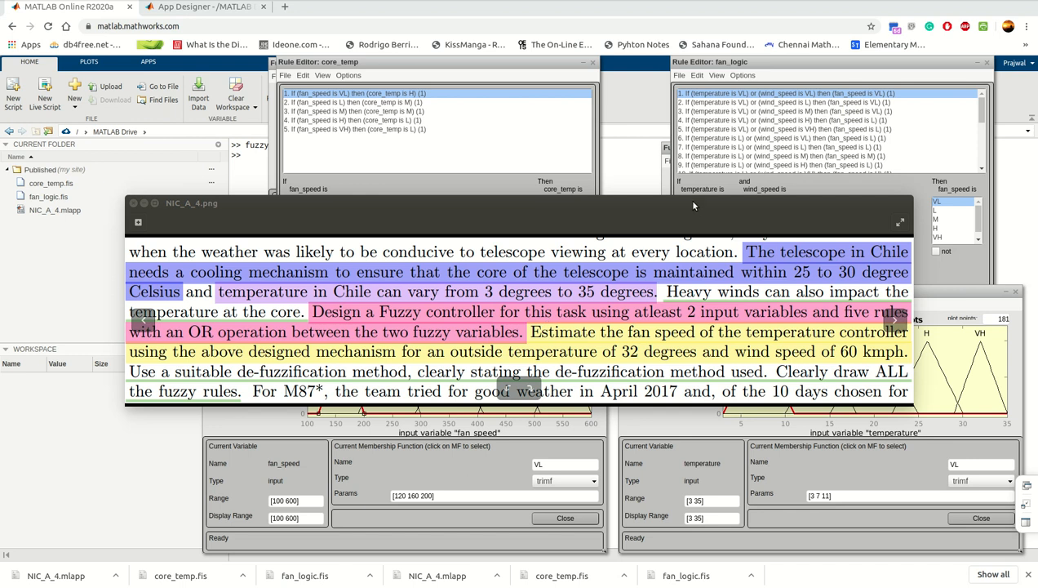
- Examine the membership functions of temperature, wind_speed and the output fan_speed in the fan_logic fuzzy system
left_click(843, 180)
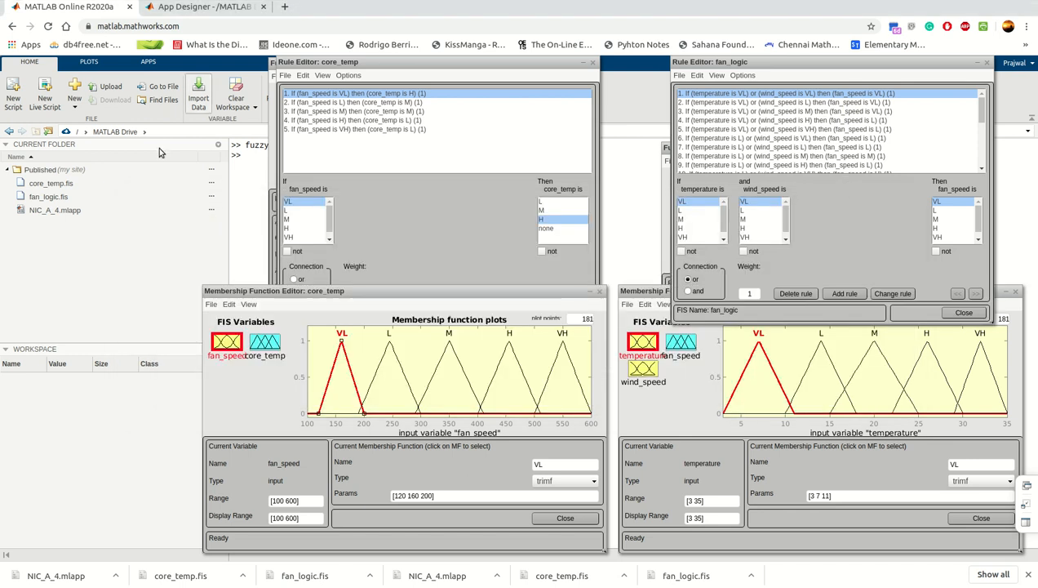
left_click(711, 363)
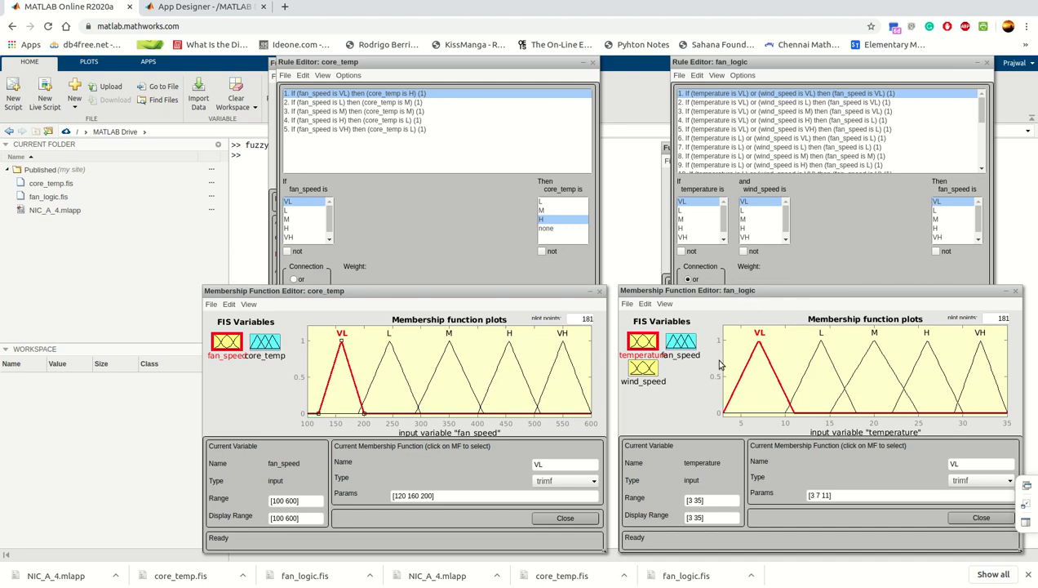
left_click(645, 369)
left_click(648, 346)
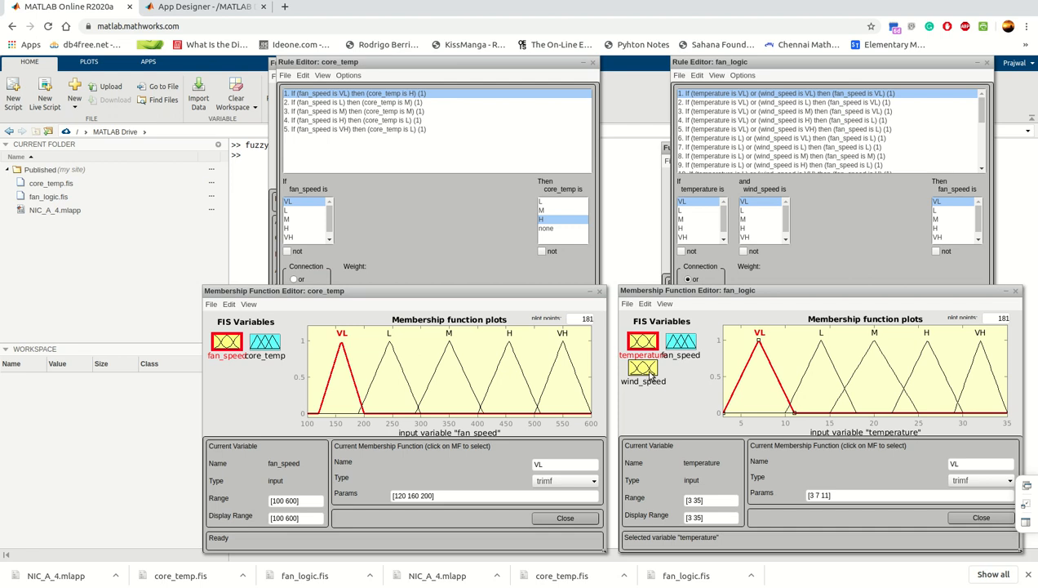
left_click(643, 369)
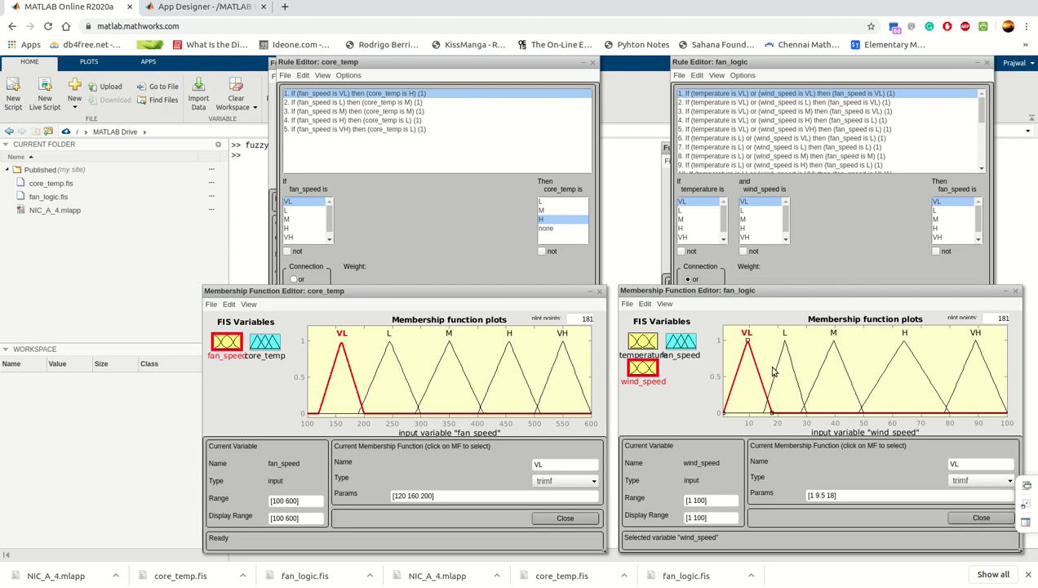
left_click(645, 342)
left_click(681, 344)
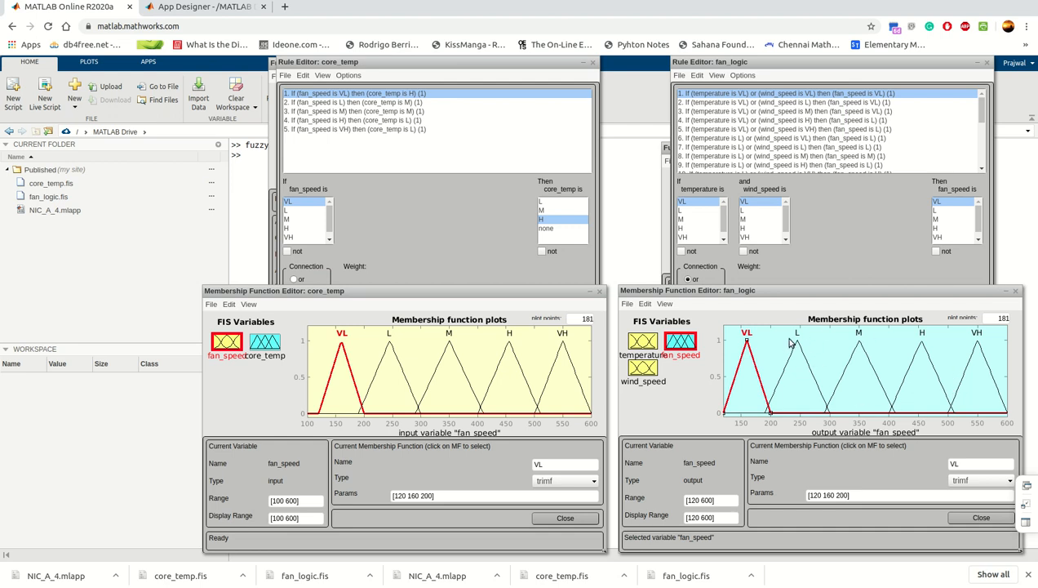
- Review the full list of OR rules in the fan_logic rule base, through to the last rule
left_click(818, 251)
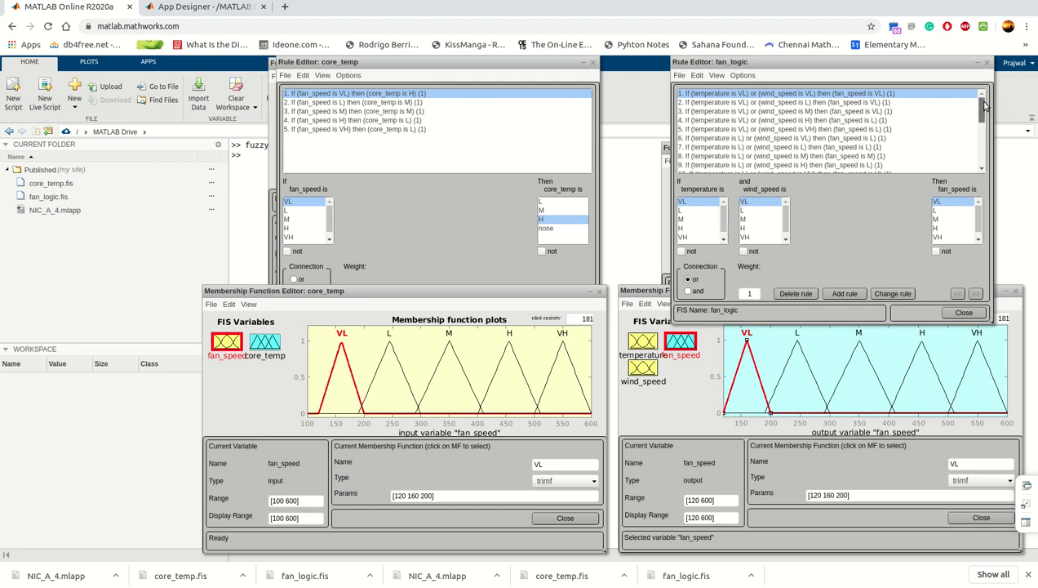
scroll(991, 102, "down", 5)
scroll(991, 104, "up", 5)
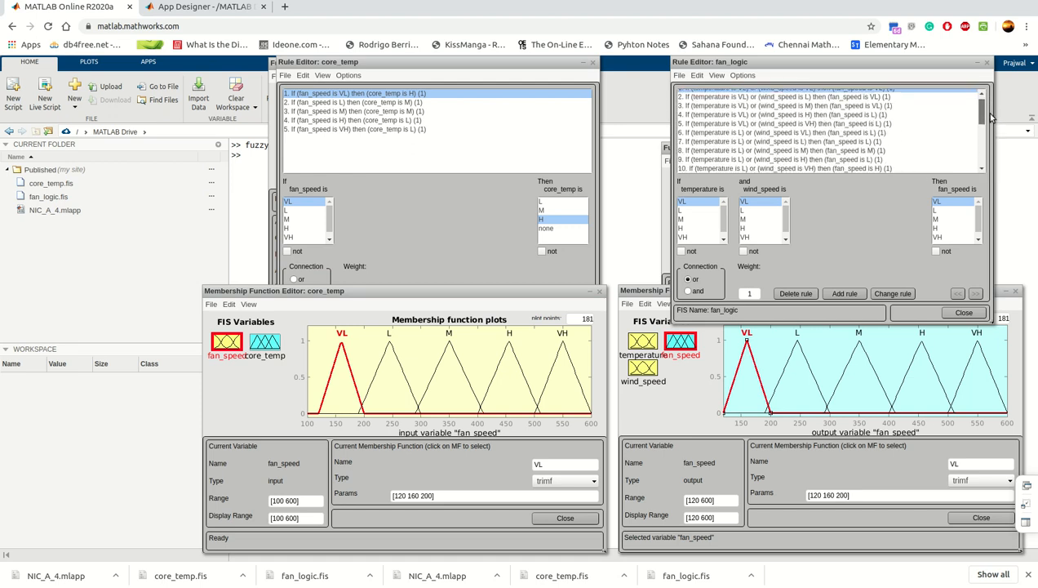
left_click_drag(991, 105, 991, 149)
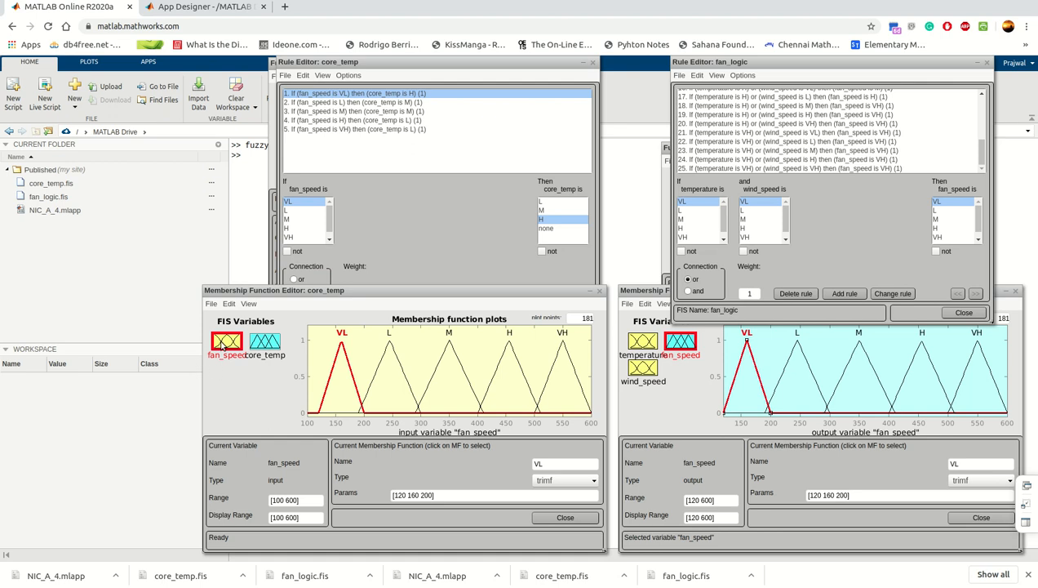
- Compare the fan_speed input and core_temp output membership functions of the core_temp fuzzy system
left_click(263, 349)
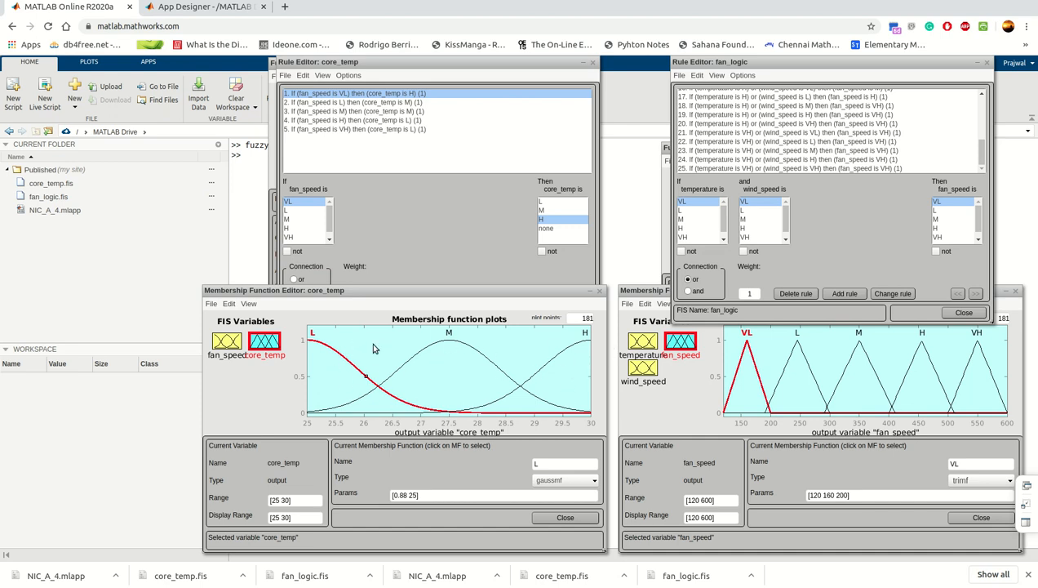
left_click(228, 342)
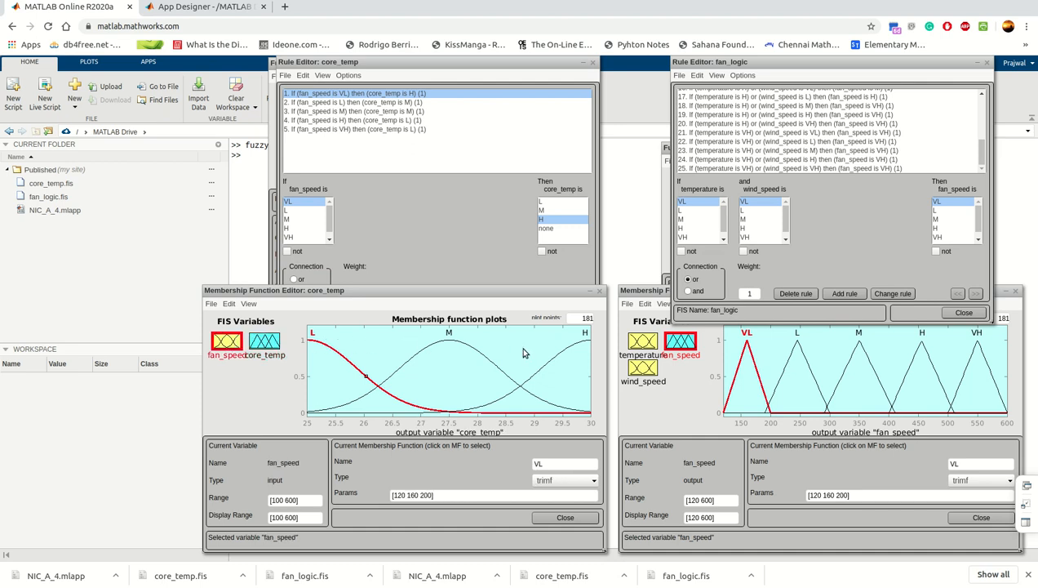
left_click(264, 341)
- Inspect the core_temp rules that map fan speeds L, H and VH to a core temperature
left_click(426, 208)
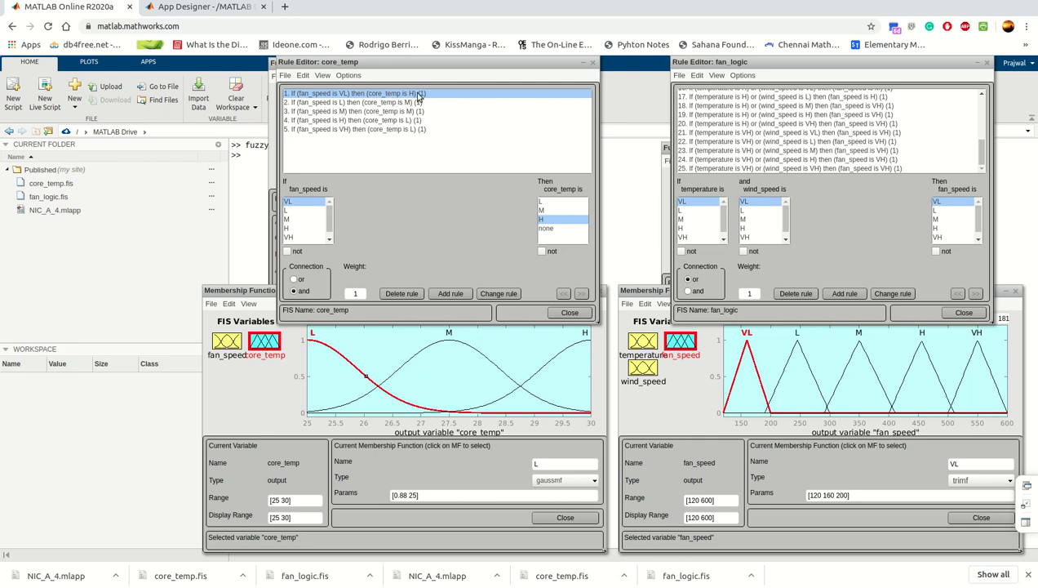
left_click(331, 103)
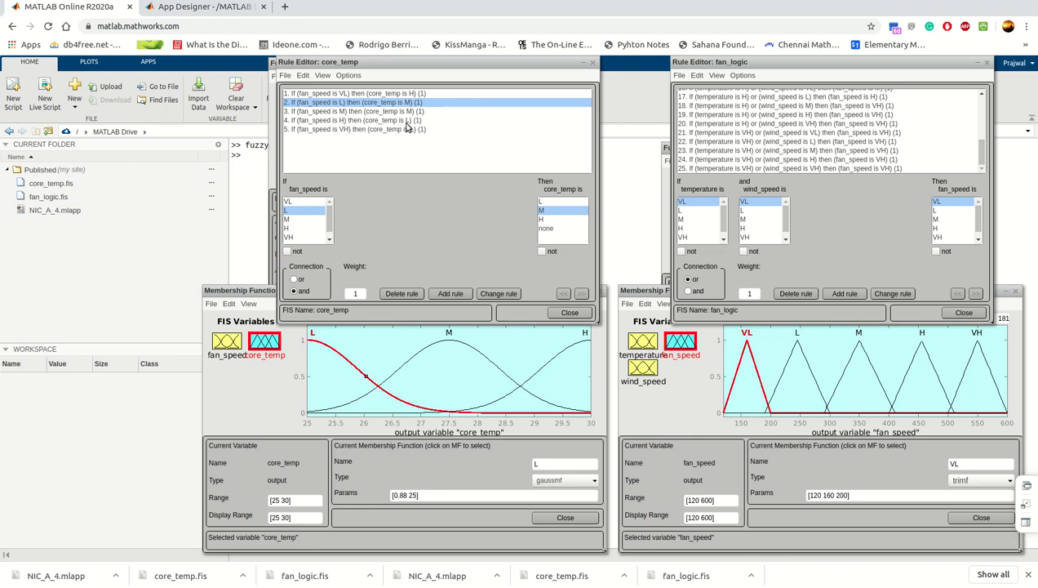
left_click(352, 122)
left_click(358, 128)
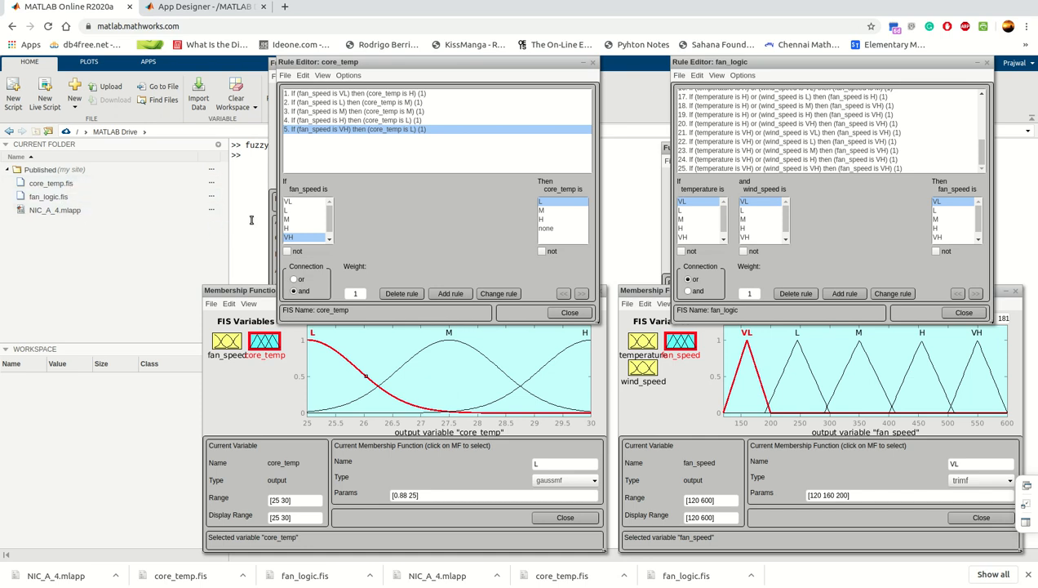
- Switch to App Designer and review the NIC_A_4 app's layout, its fuzzy system properties and the slider callback code
left_click(207, 8)
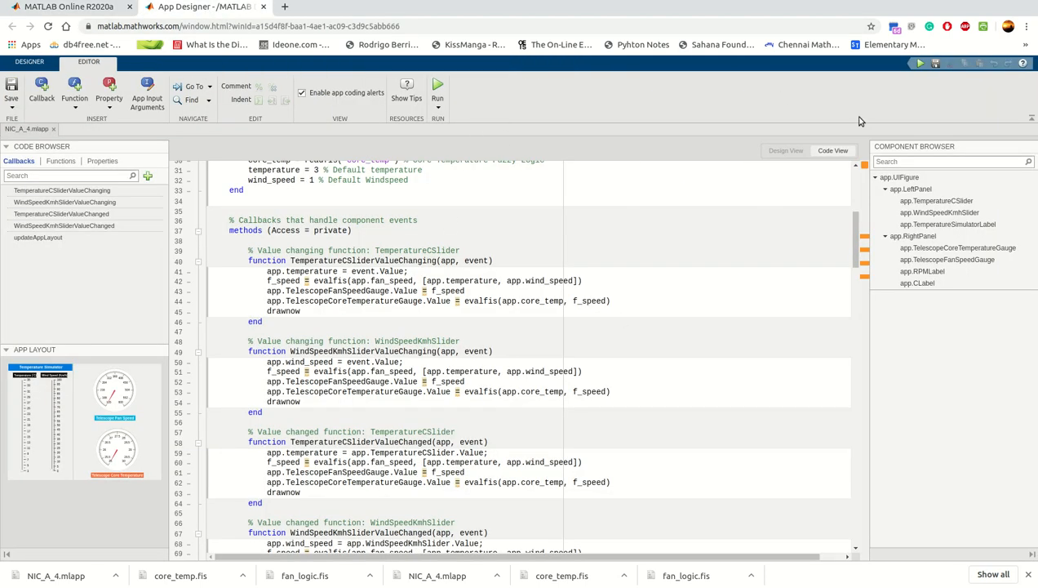
left_click(787, 151)
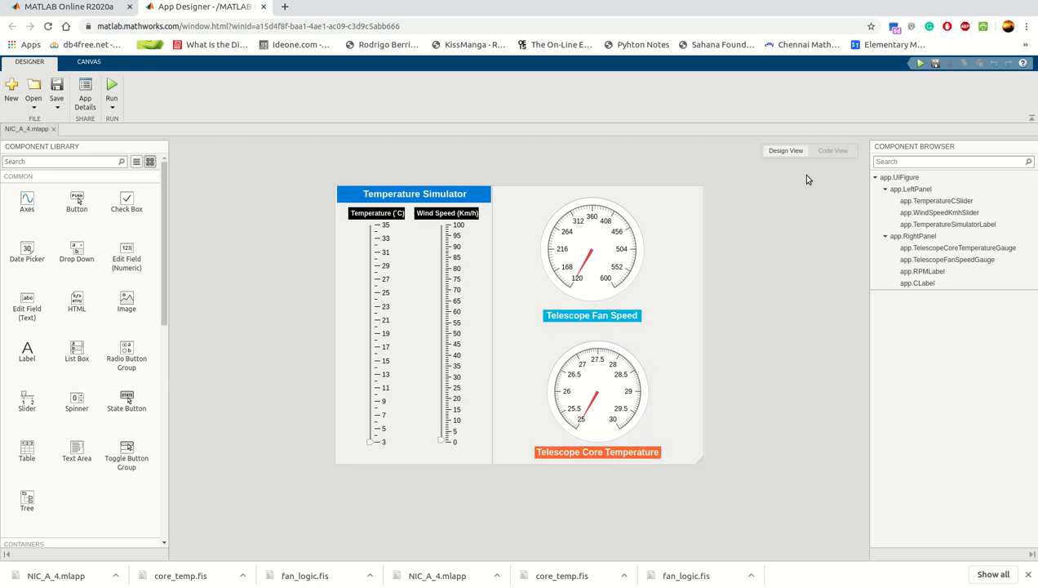
left_click(823, 154)
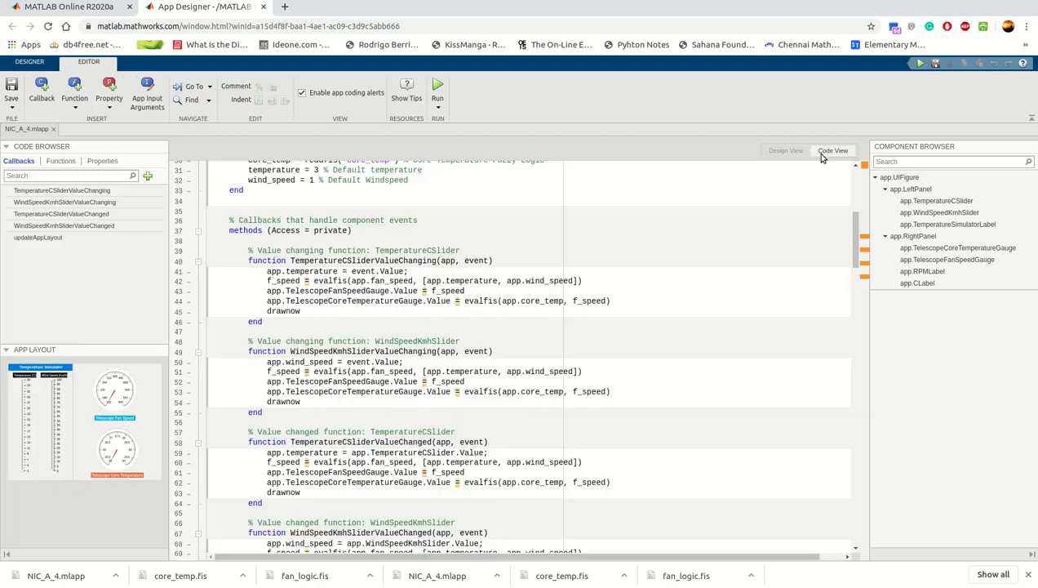
scroll(363, 270, "up", 5)
scroll(364, 269, "up", 1)
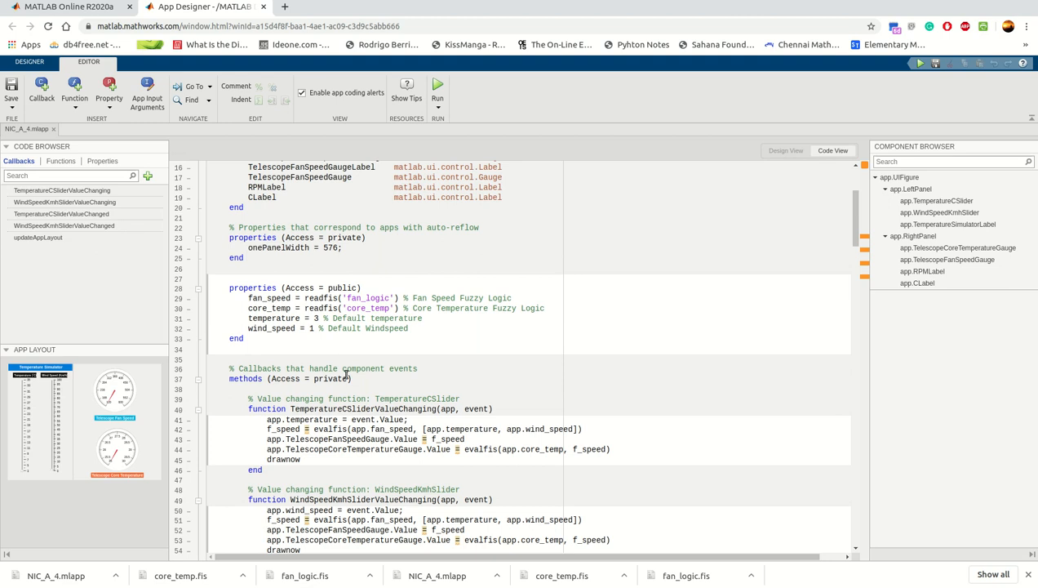
scroll(522, 359, "down", 3)
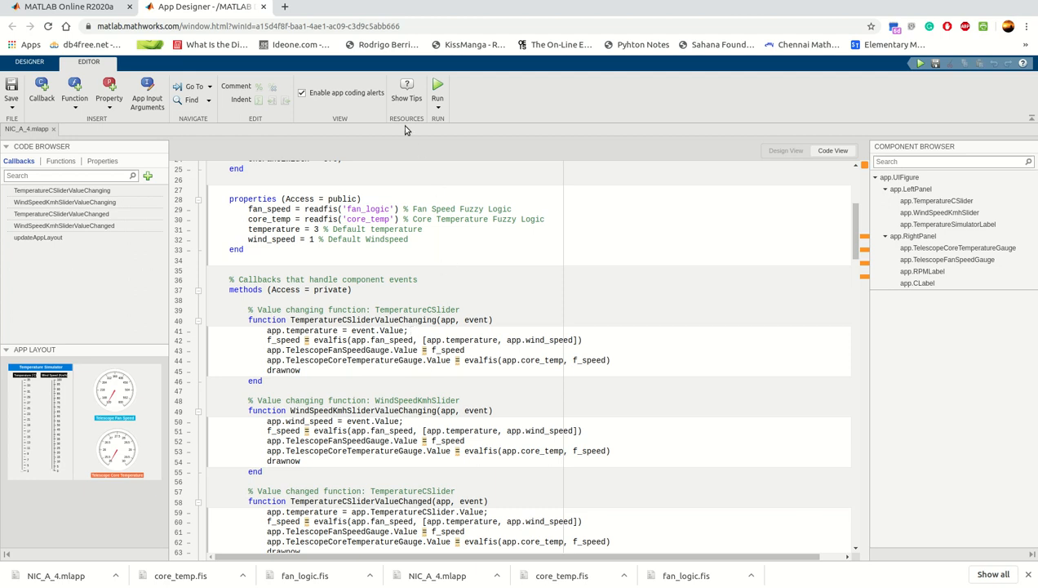
- Run the NIC_A_4 app and simulate an outside temperature of about 32 °C with a wind speed of about 60 km/h
key("ctrl+shift+Tab")
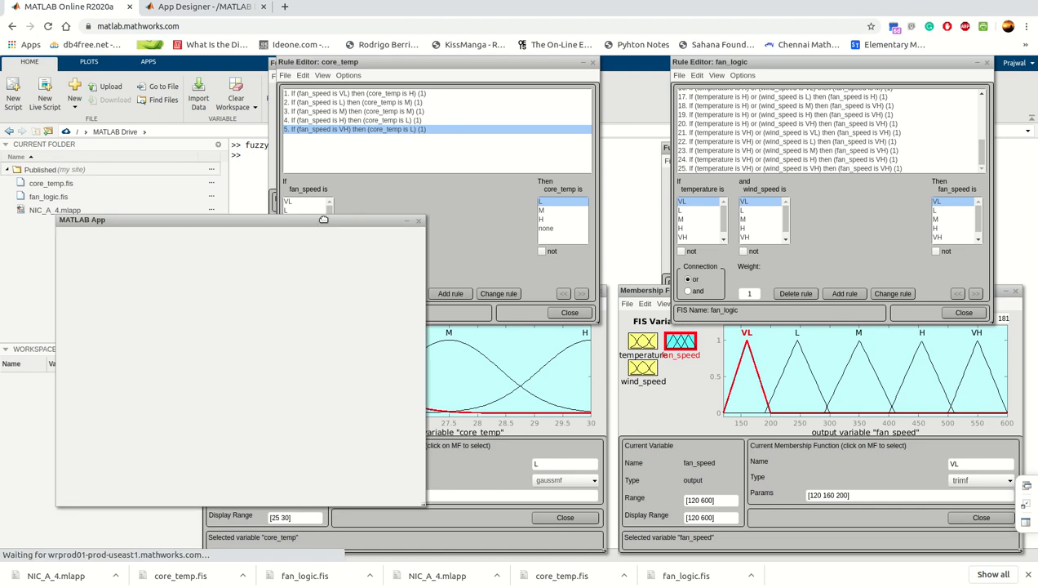
left_click_drag(233, 220, 504, 200)
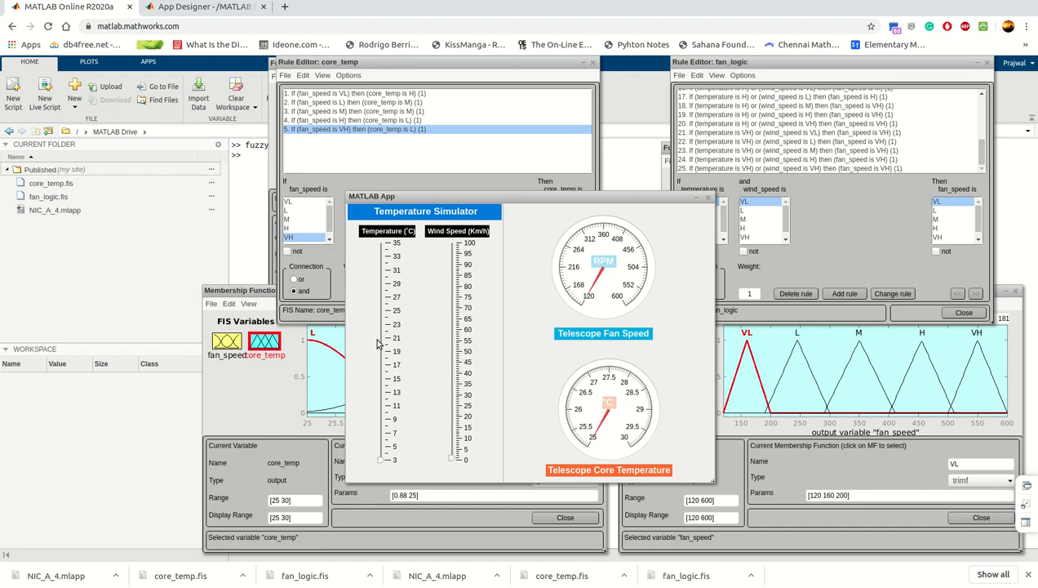
left_click_drag(380, 463, 388, 400)
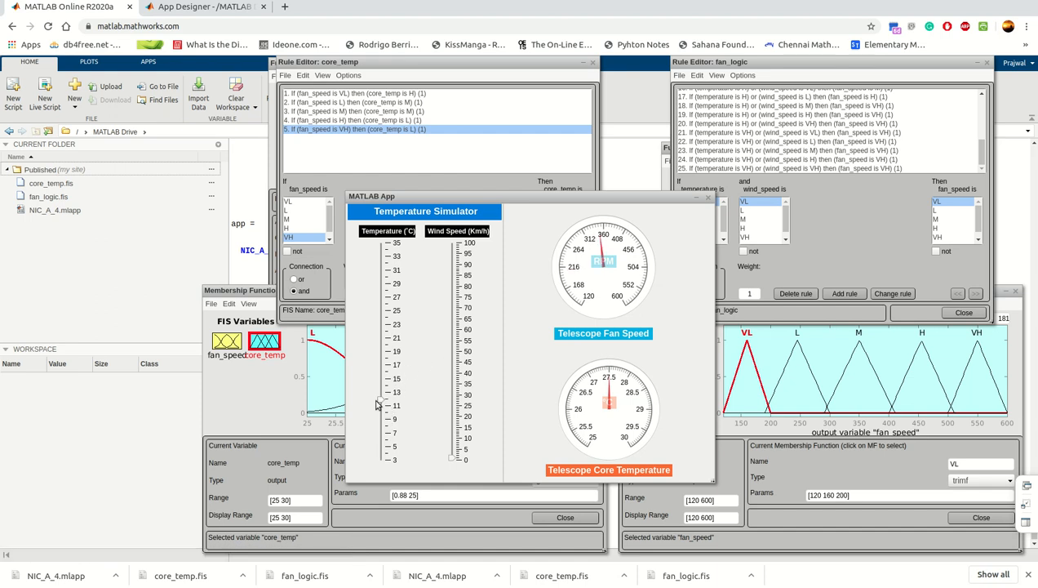
left_click_drag(381, 403, 386, 266)
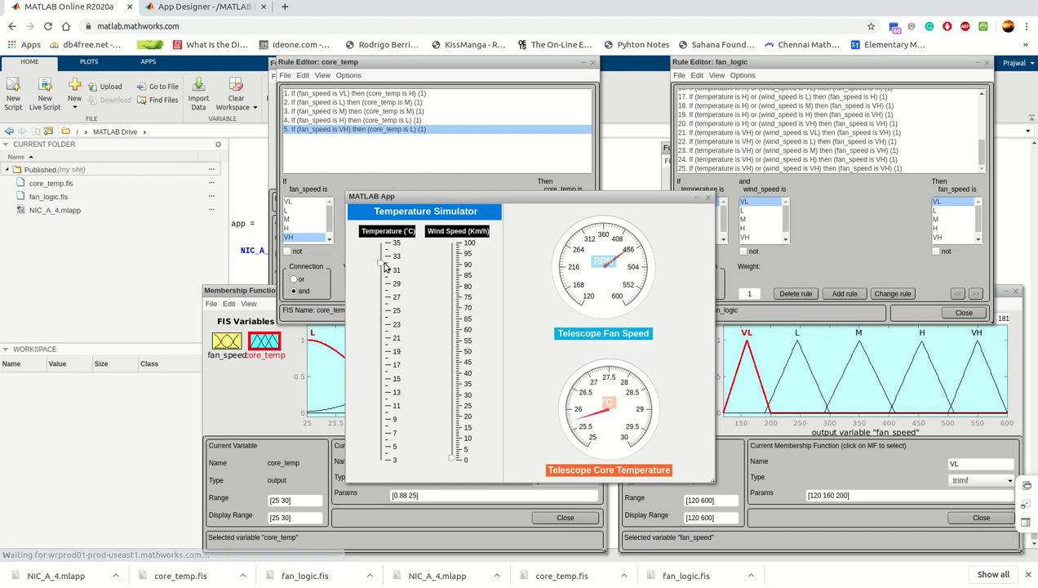
left_click_drag(453, 459, 451, 332)
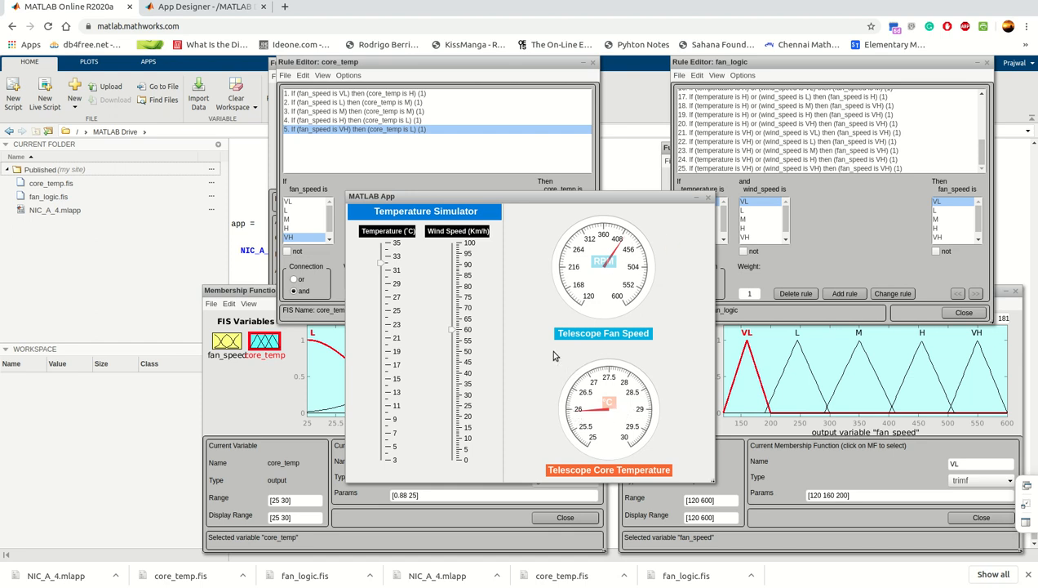
- Change the simulated conditions to a temperature of about 29 °C and a wind speed of about 65 km/h
left_click_drag(382, 263, 381, 286)
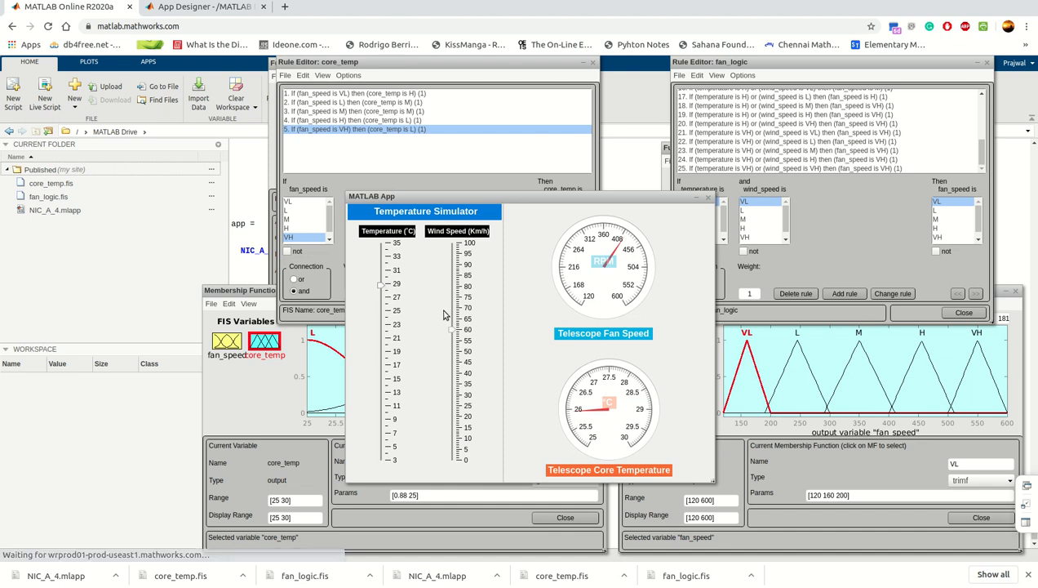
left_click_drag(453, 331, 451, 319)
left_click(849, 1)
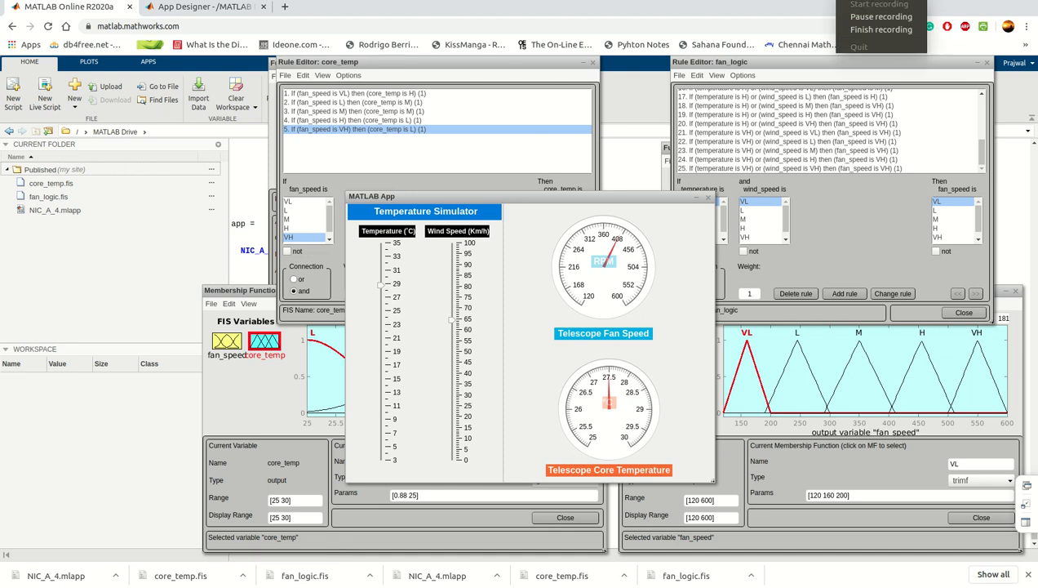